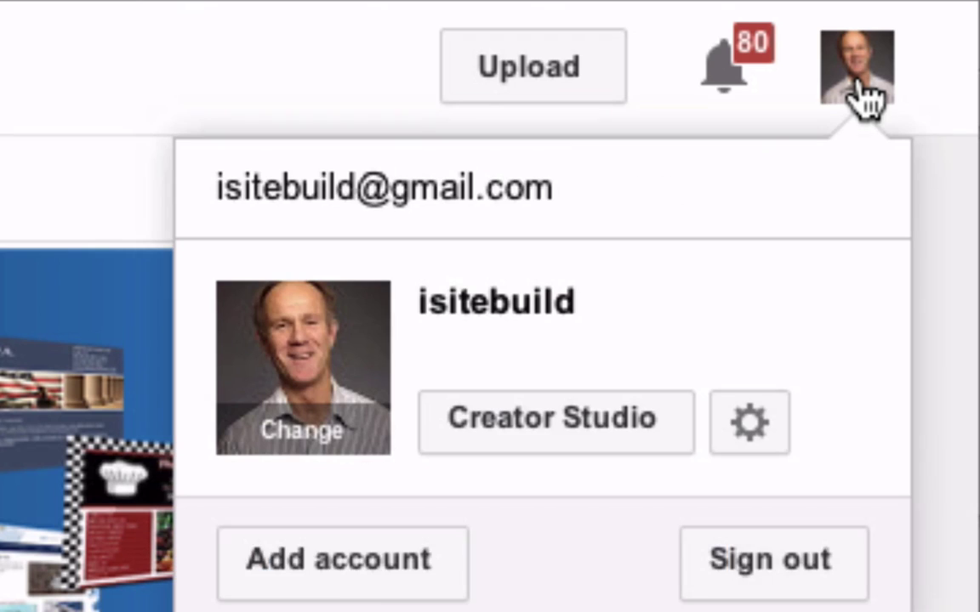
Step: Go to Creator Studio's Channel > Branding settings page
click(547, 422)
click(55, 228)
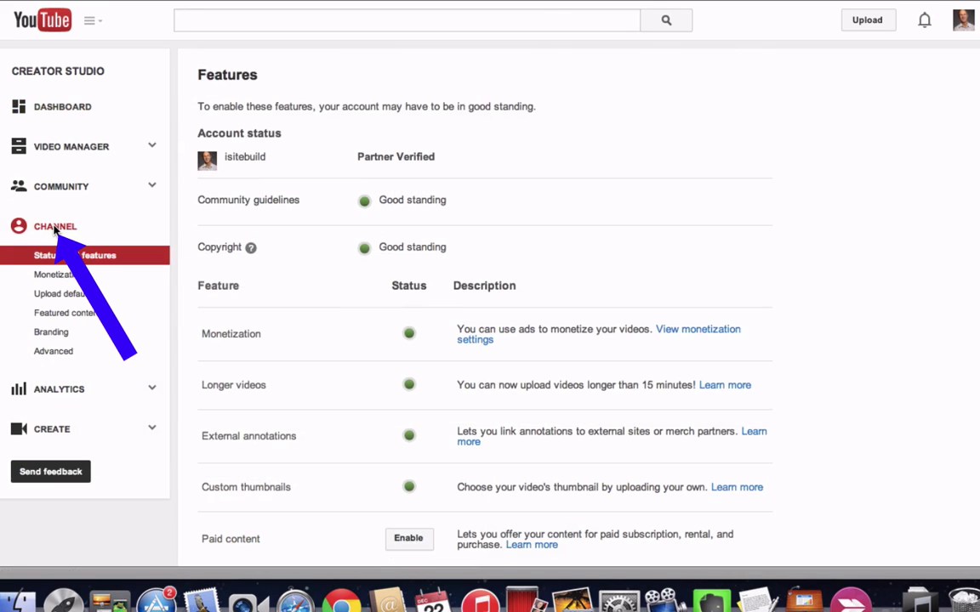
click(51, 334)
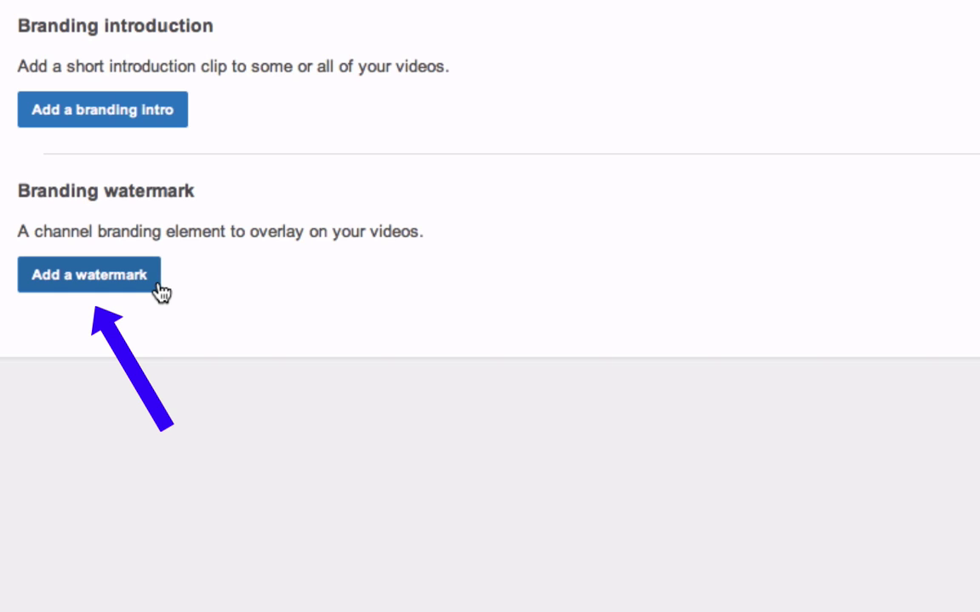
Step: Start adding a branding watermark with 'Add a watermark'
click(129, 281)
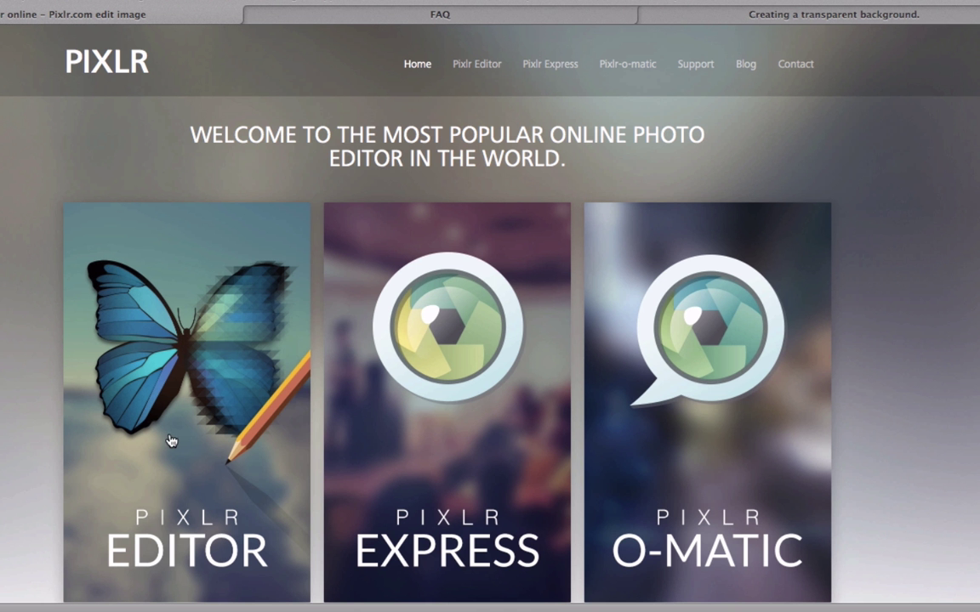
Step: Launch Pixlr Editor and start a new image named SUBSCRIBE
click(170, 440)
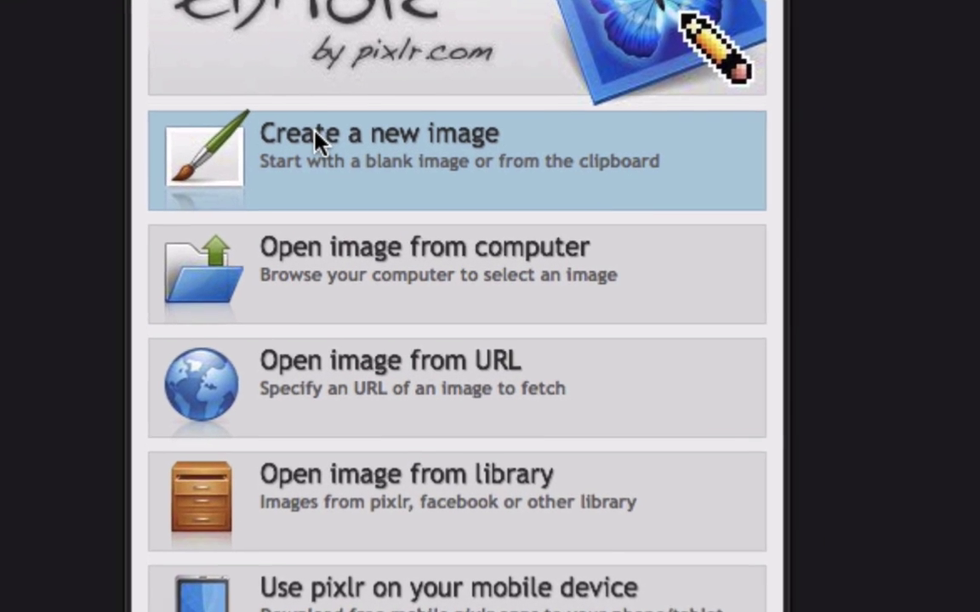
click(336, 162)
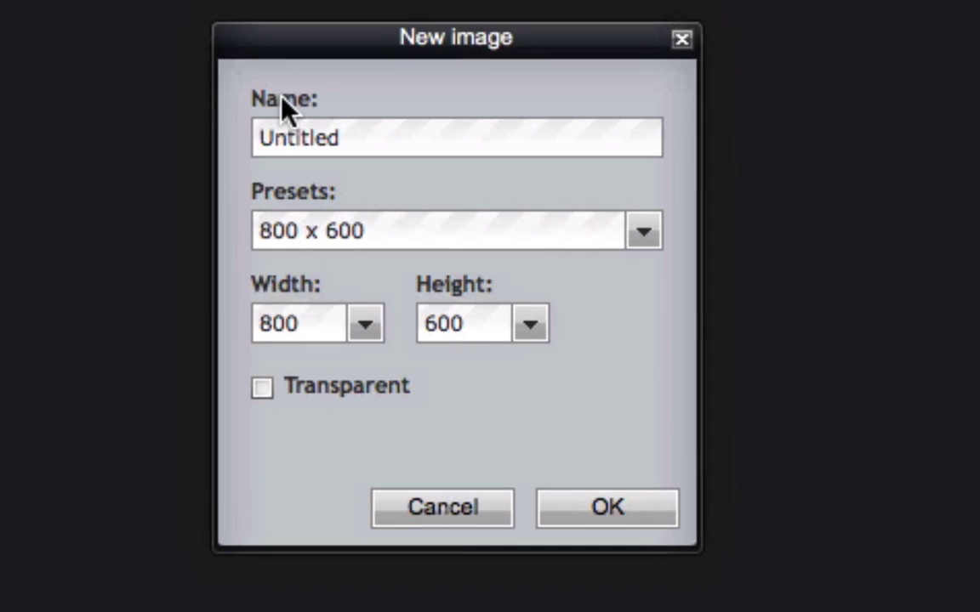
drag(346, 142, 254, 144)
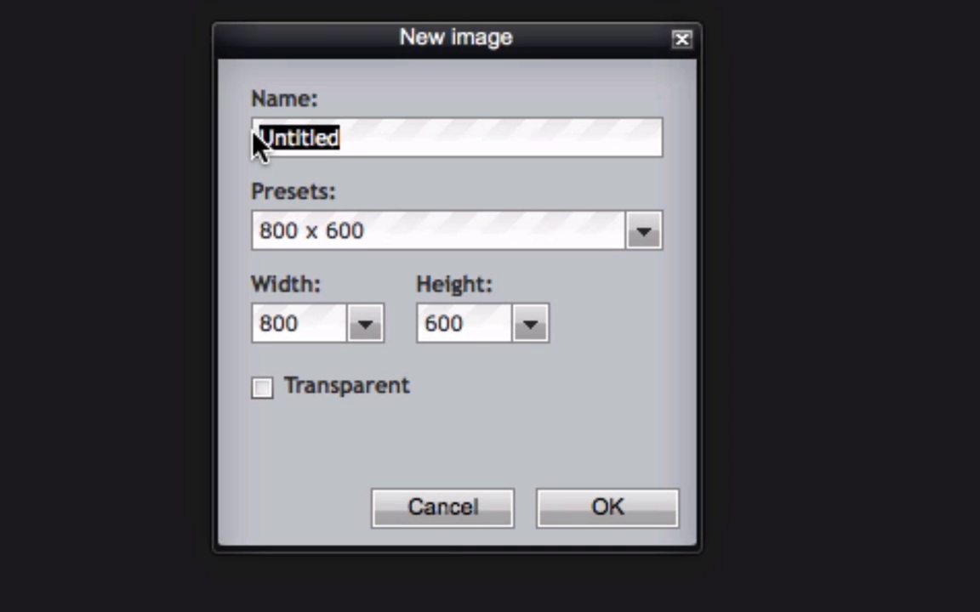
text(SUBSC)
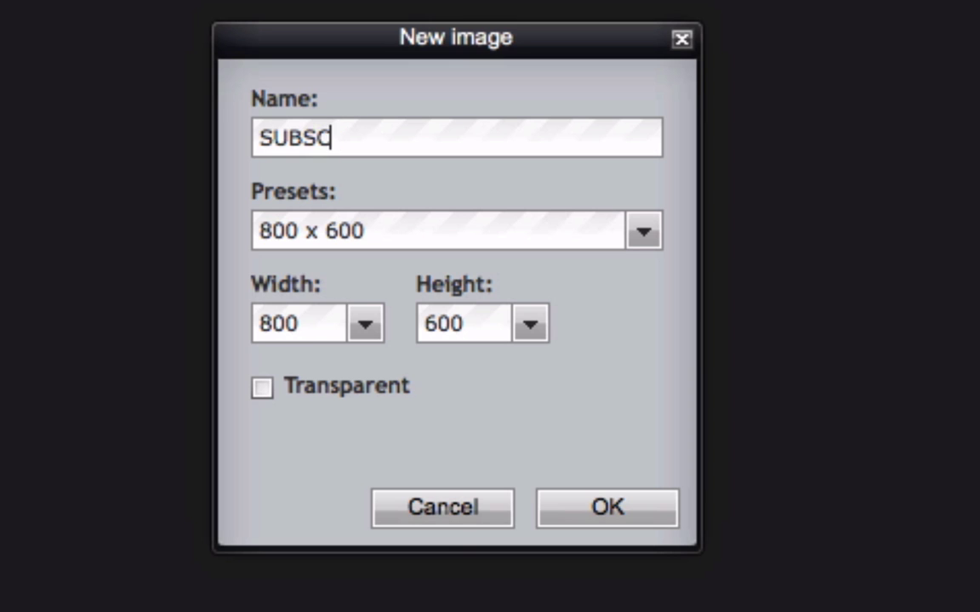
text(RIBE)
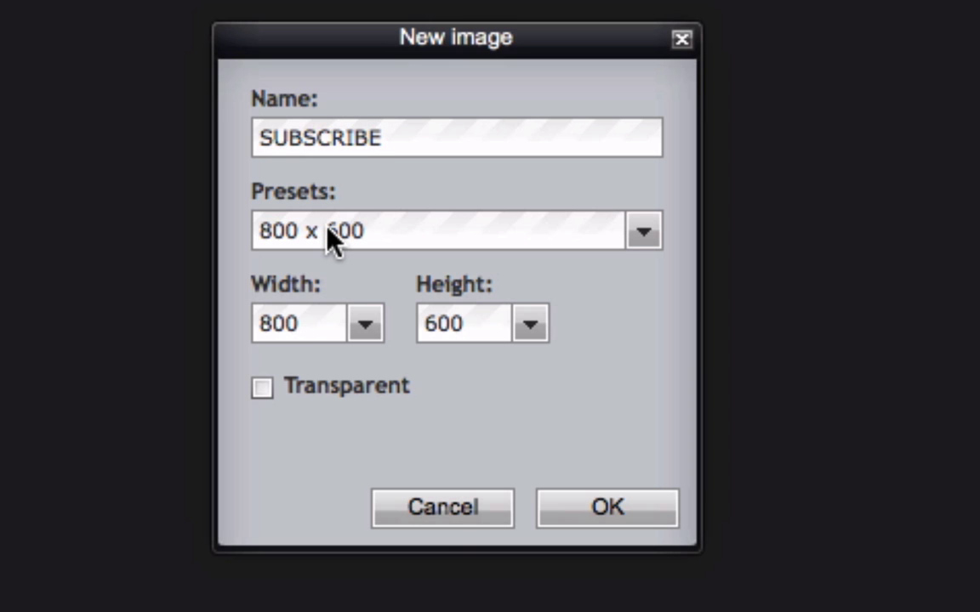
Step: Make the image 300 × 100 with a transparent background and start a text box on it
drag(303, 323, 254, 321)
text(300)
drag(490, 324, 412, 321)
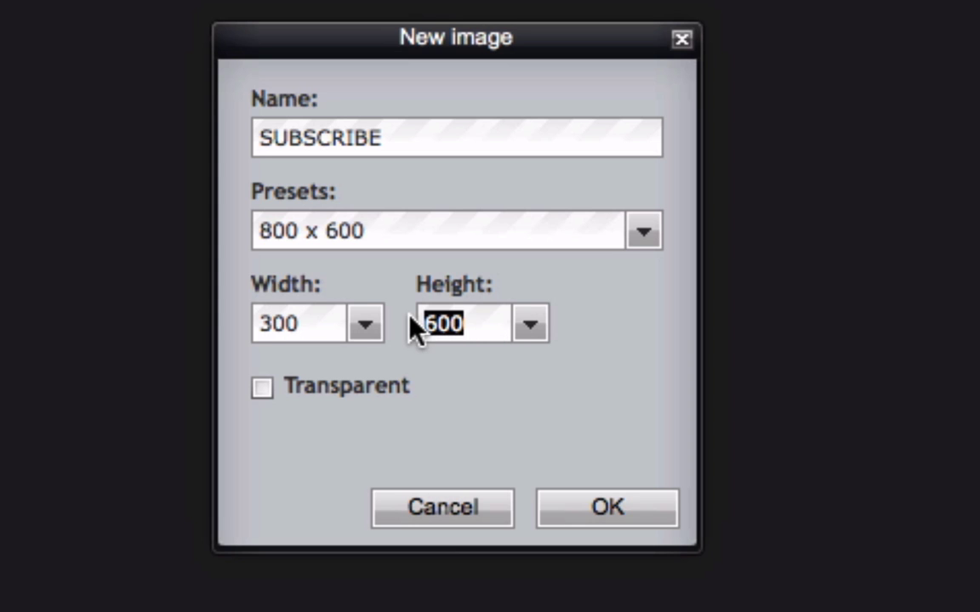
text(100)
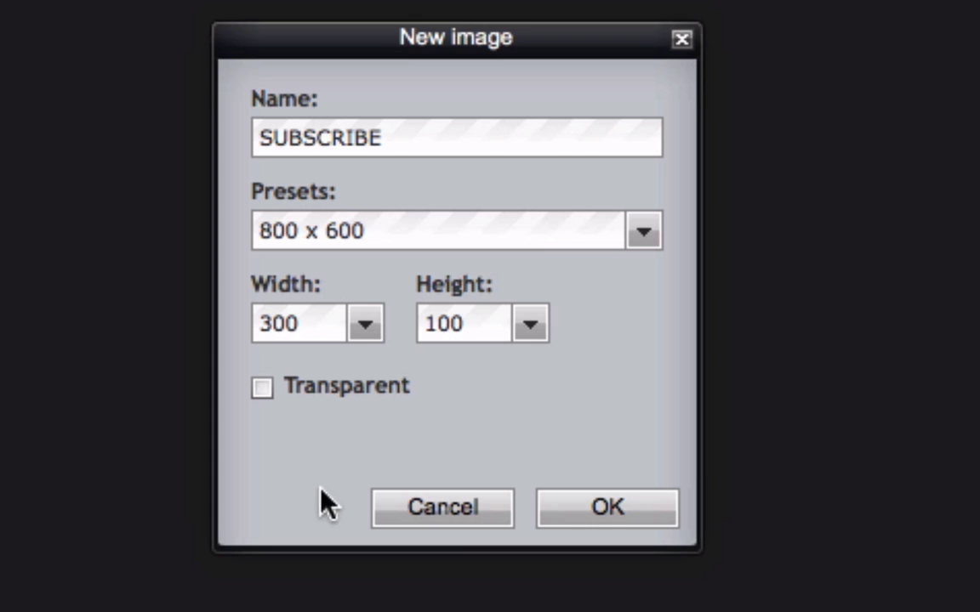
click(262, 387)
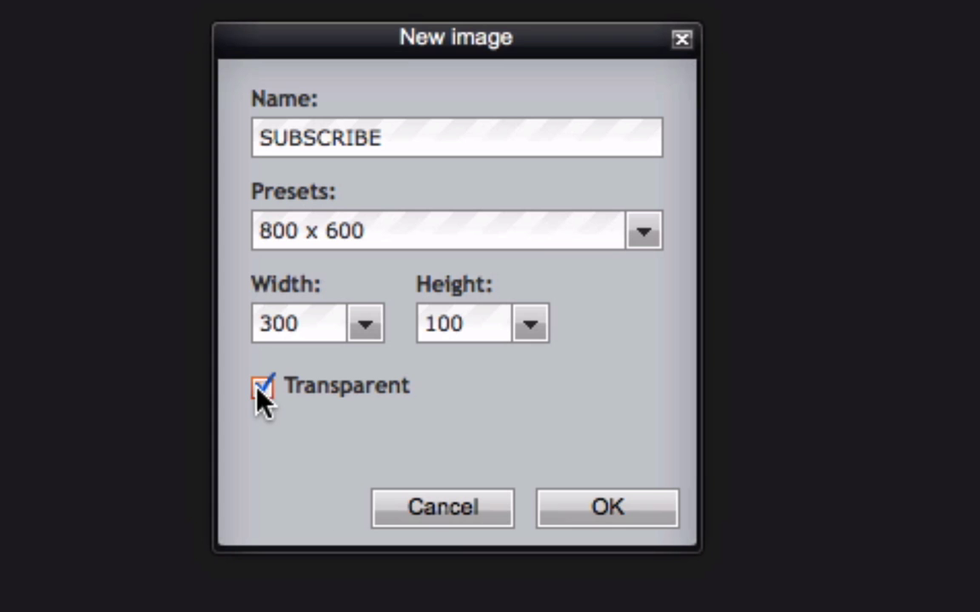
click(608, 507)
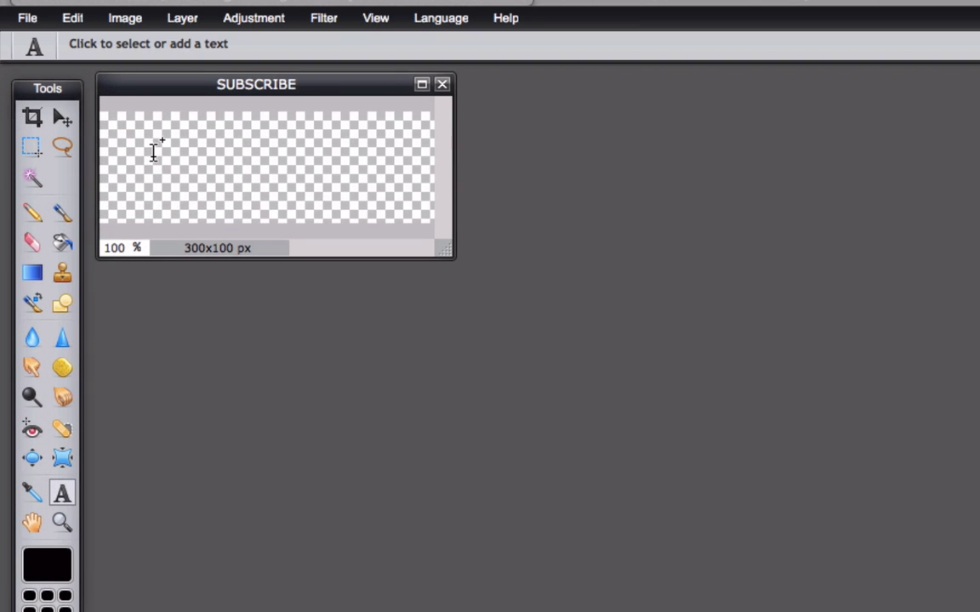
click(156, 153)
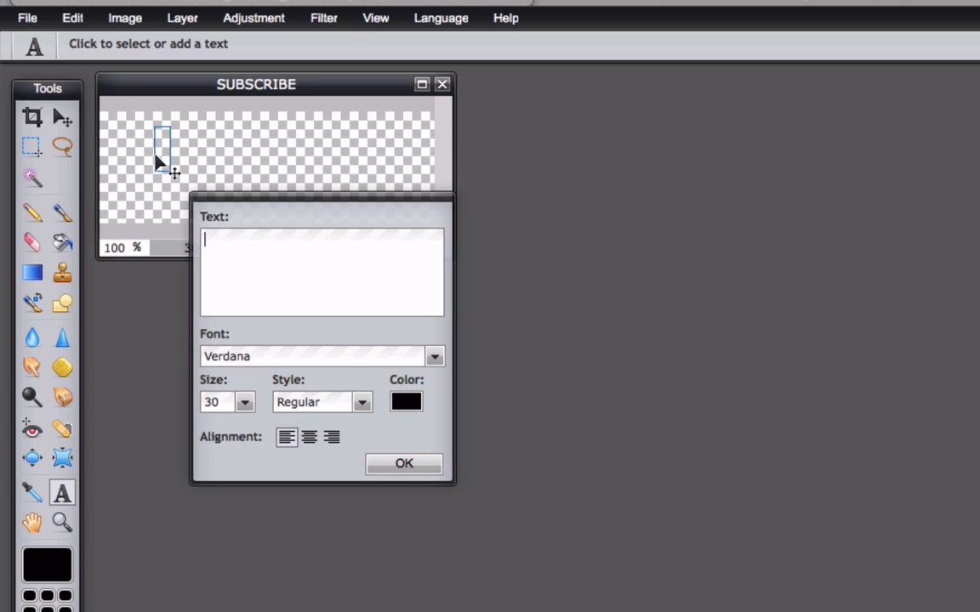
Step: Add centre-aligned text 'CLICK HERE TO' / 'SUBSCRIBE' on two lines, centred on the canvas
text(CLICK HE)
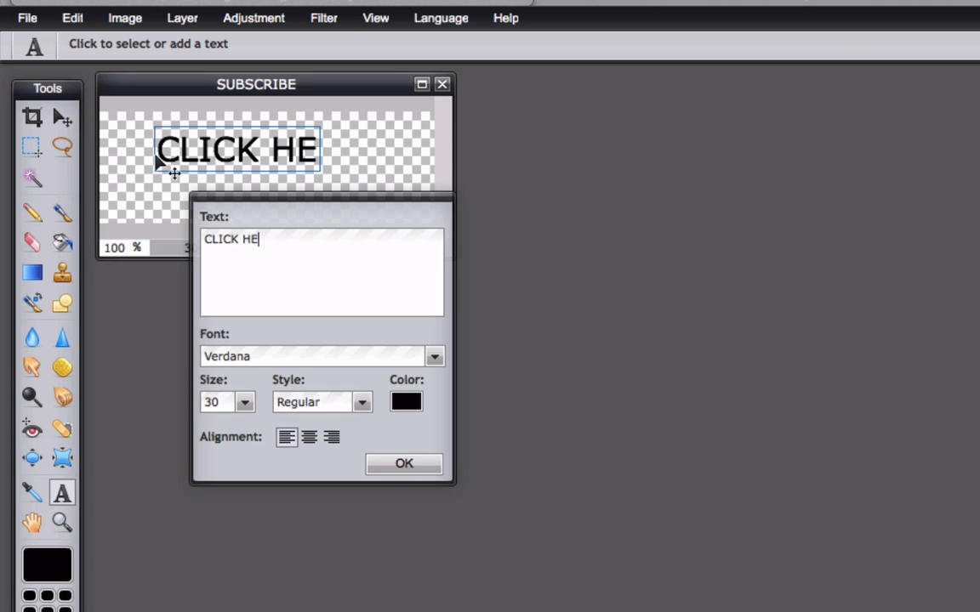
text(RE TO)
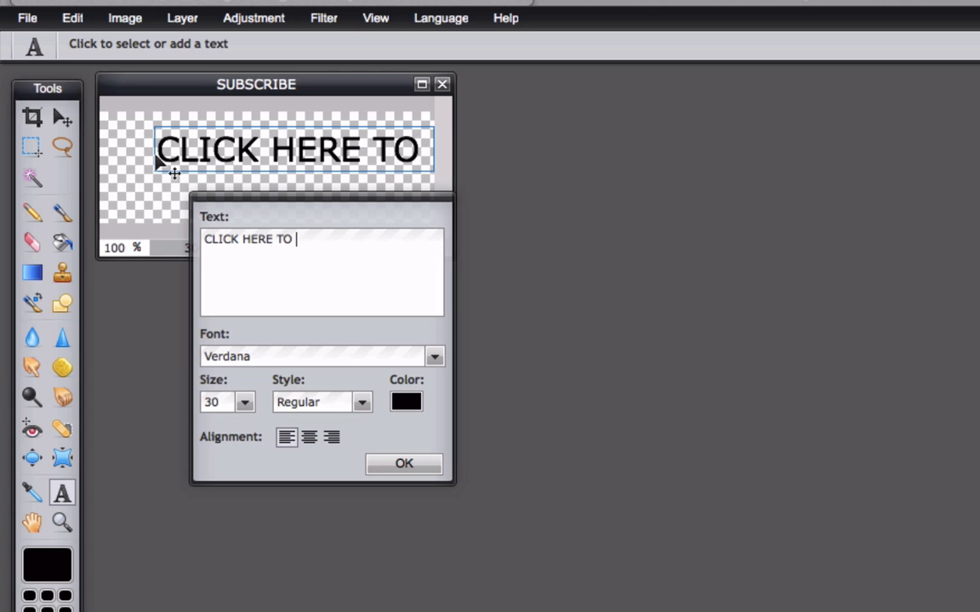
key(Return)
text(SUBSCRIBE)
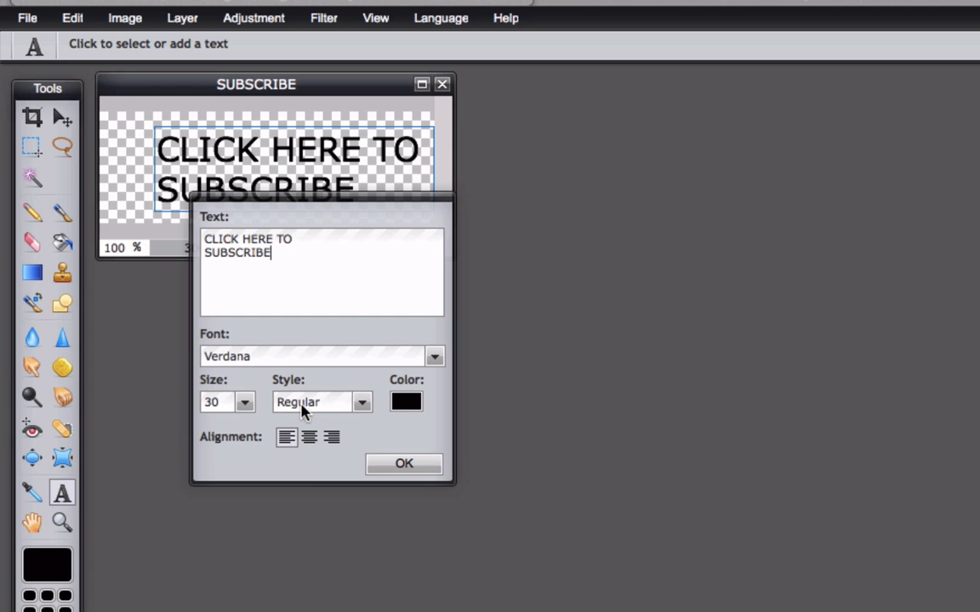
click(308, 438)
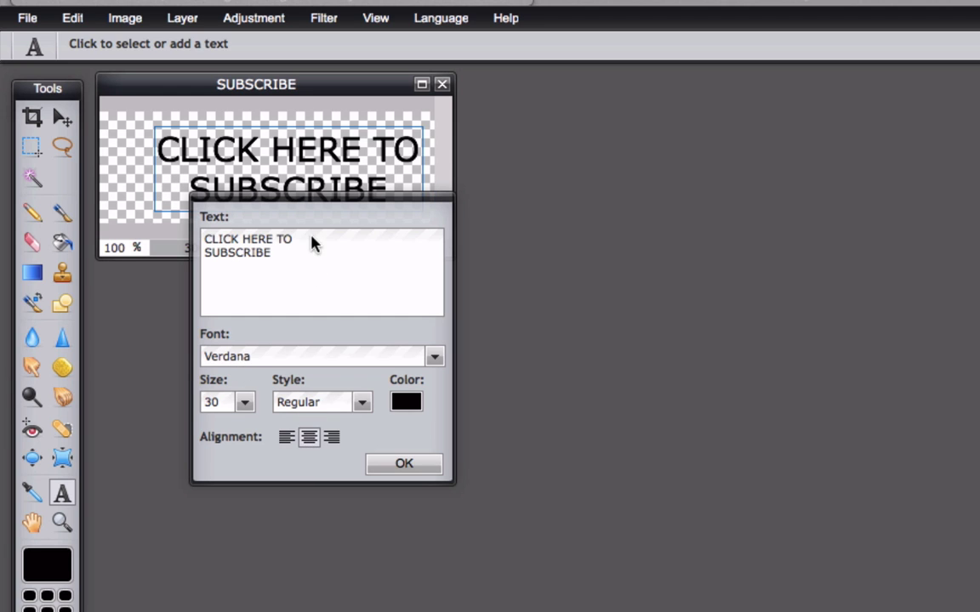
drag(306, 156, 292, 153)
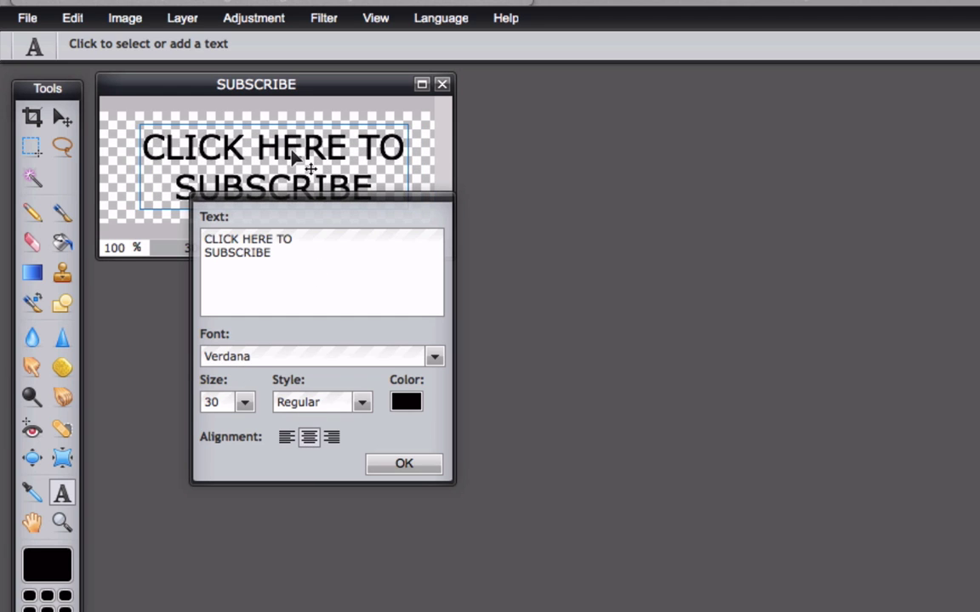
click(403, 465)
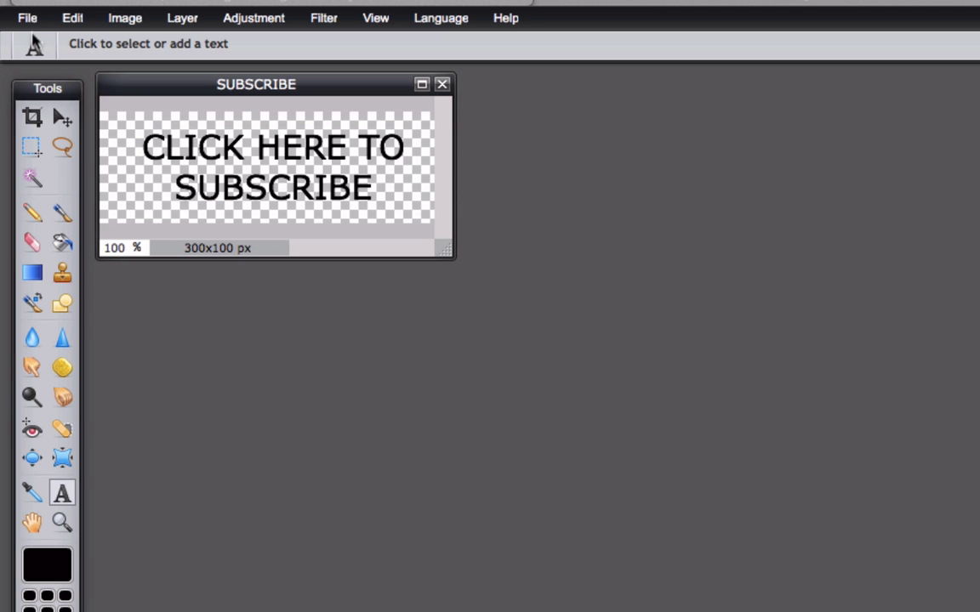
click(27, 18)
Step: Save the image in PNG format as SUBSCRIBE.png on the Desktop
click(75, 175)
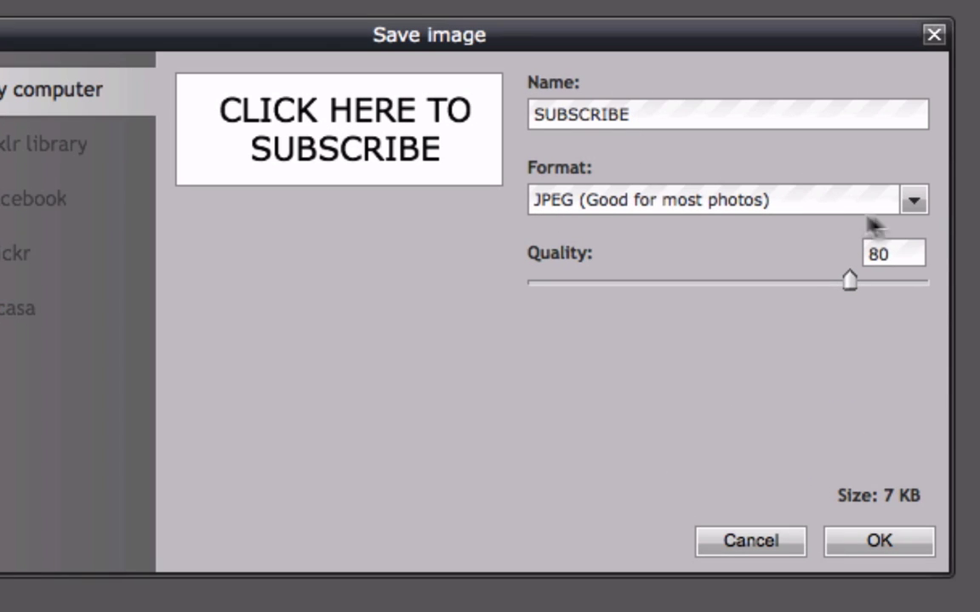
click(914, 203)
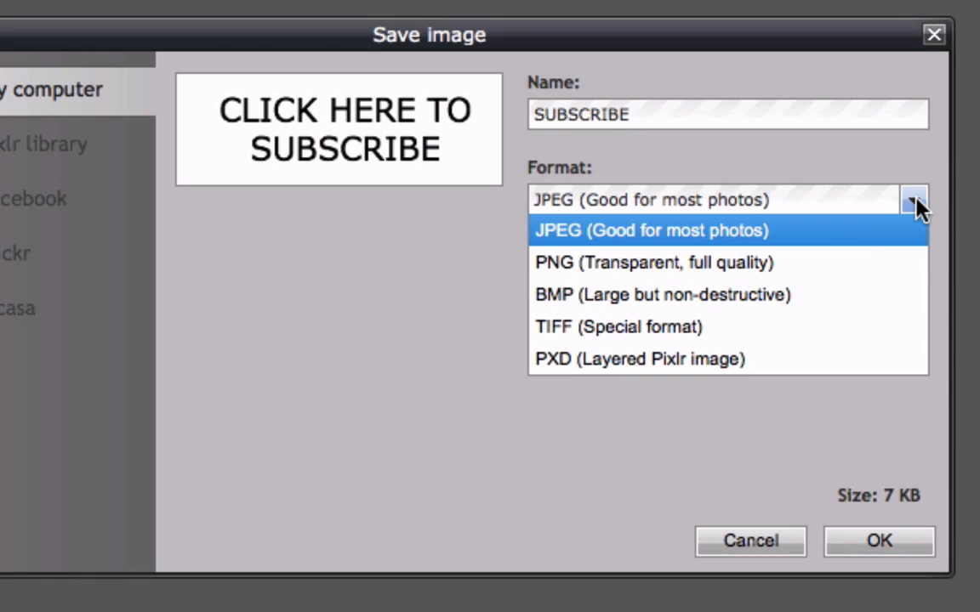
click(642, 270)
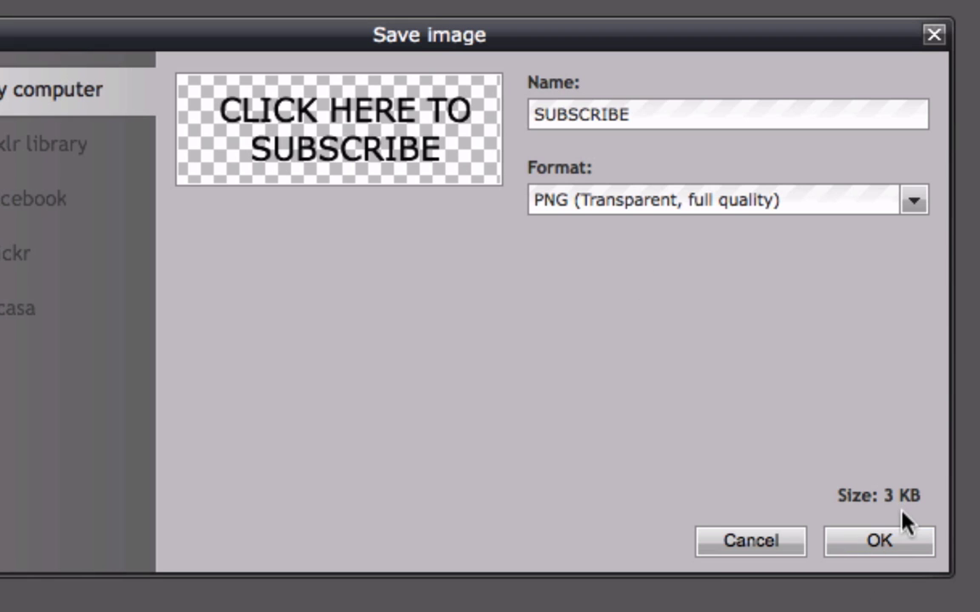
click(882, 541)
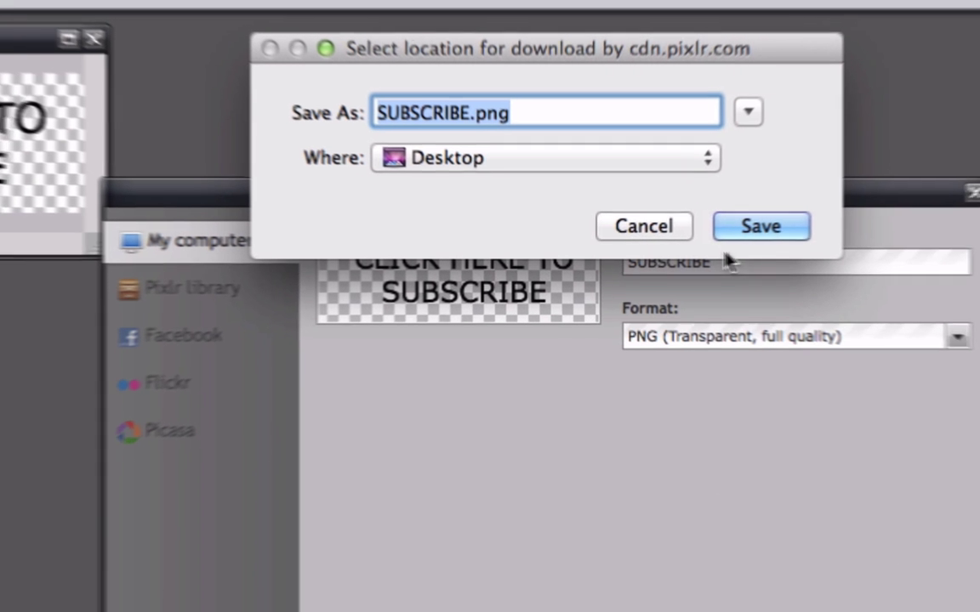
click(769, 226)
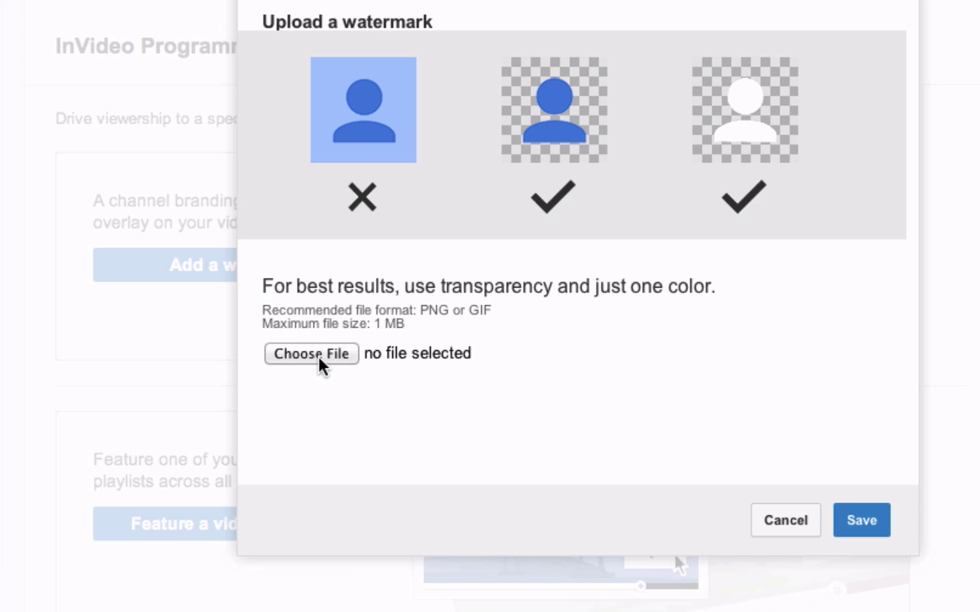
Step: Upload SUBSCRIBE.png as the watermark and set its display time to Entire video
click(312, 354)
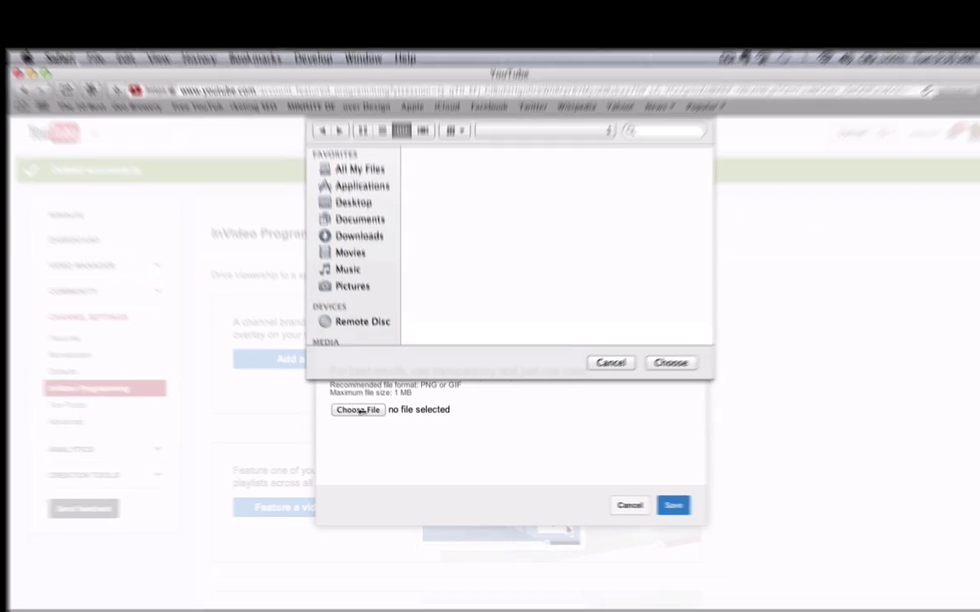
scroll(454, 310, down, 10)
click(452, 315)
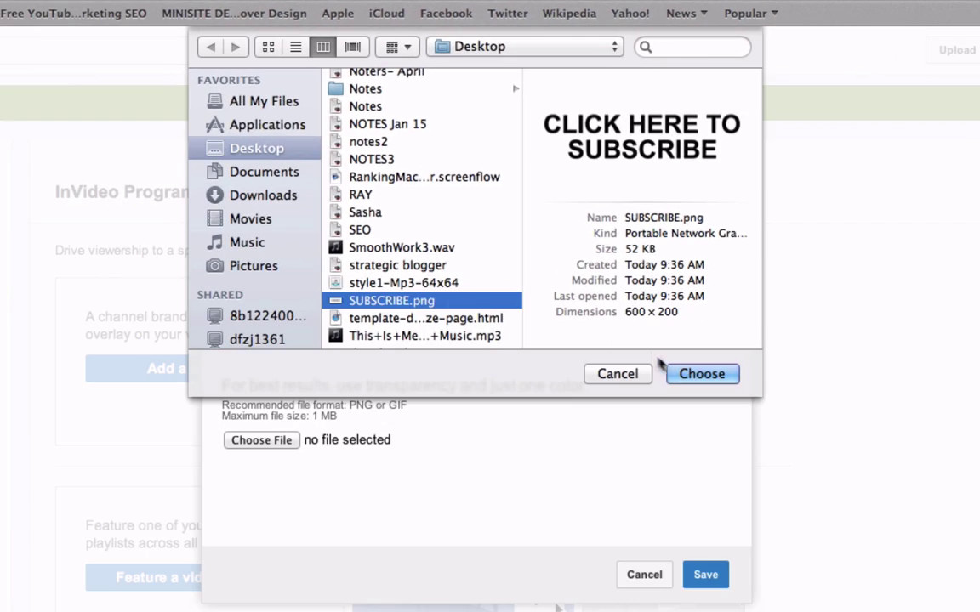
click(752, 440)
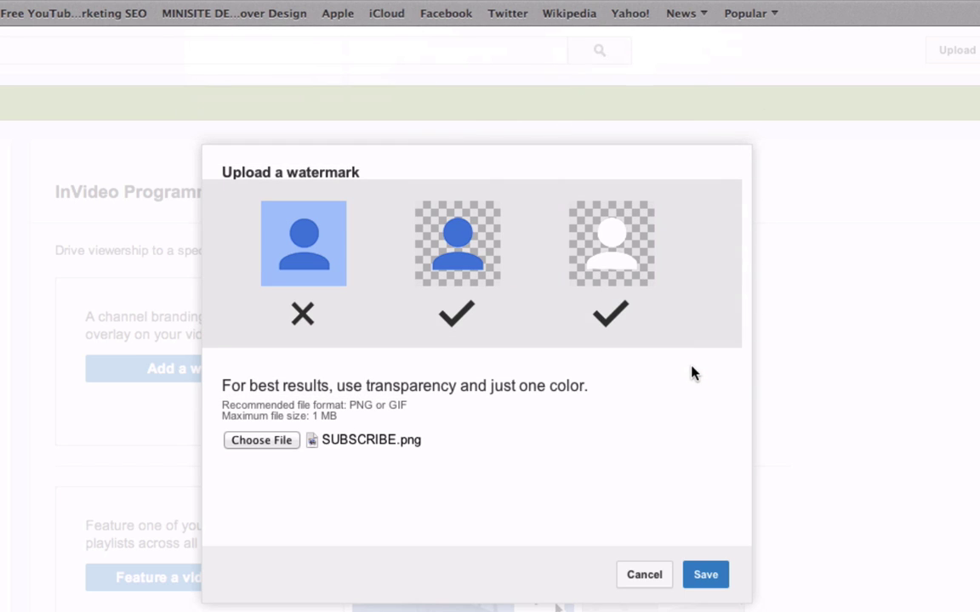
click(719, 578)
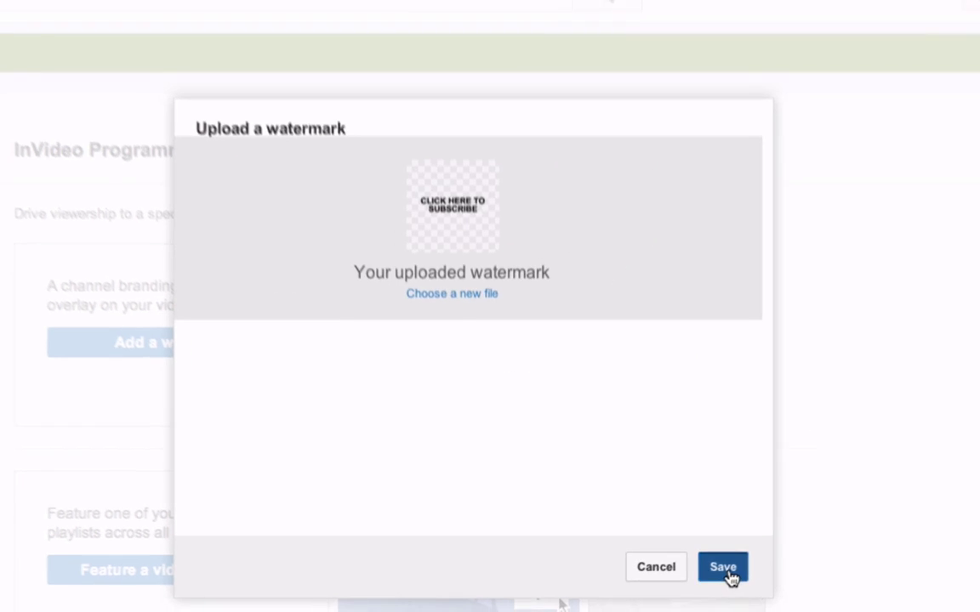
click(763, 546)
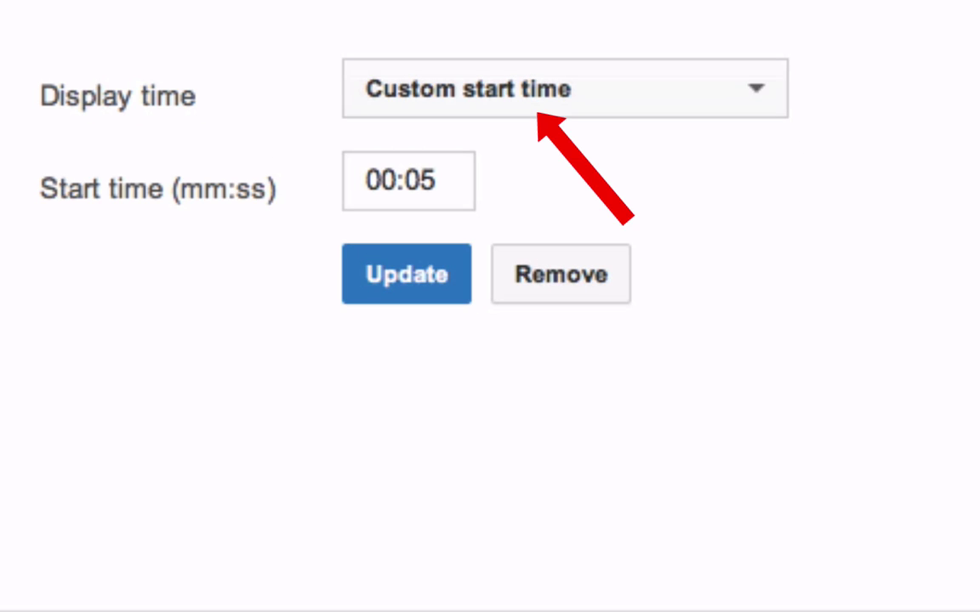
click(752, 92)
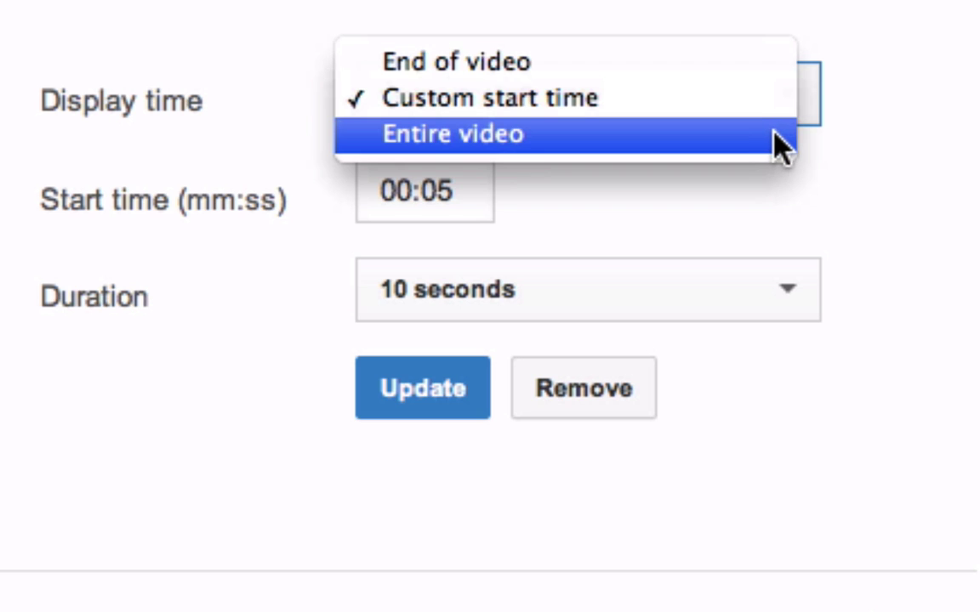
click(676, 145)
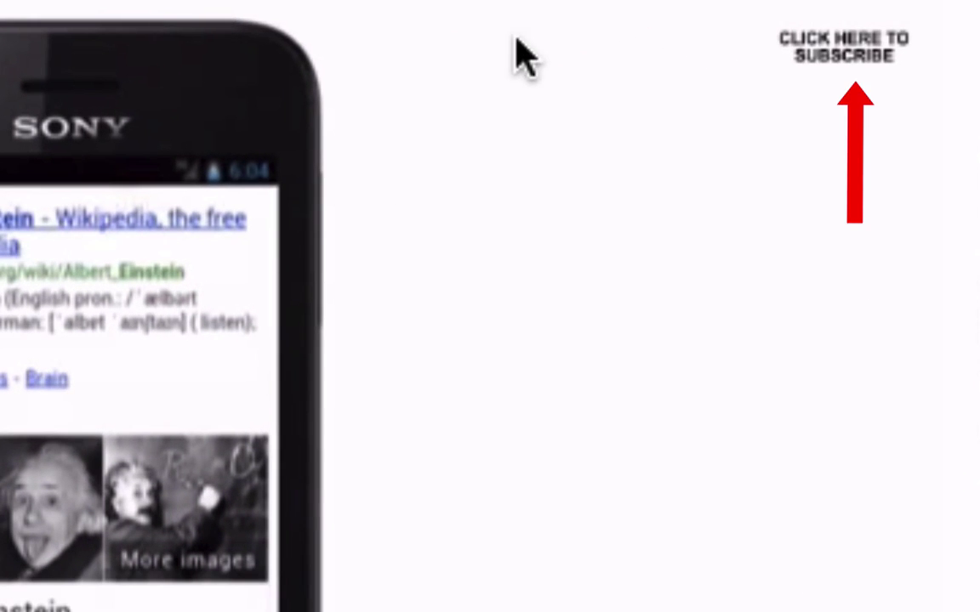
Step: Follow the CLICK HERE TO SUBSCRIBE watermark on a video to the channel page
mouse_move(782, 61)
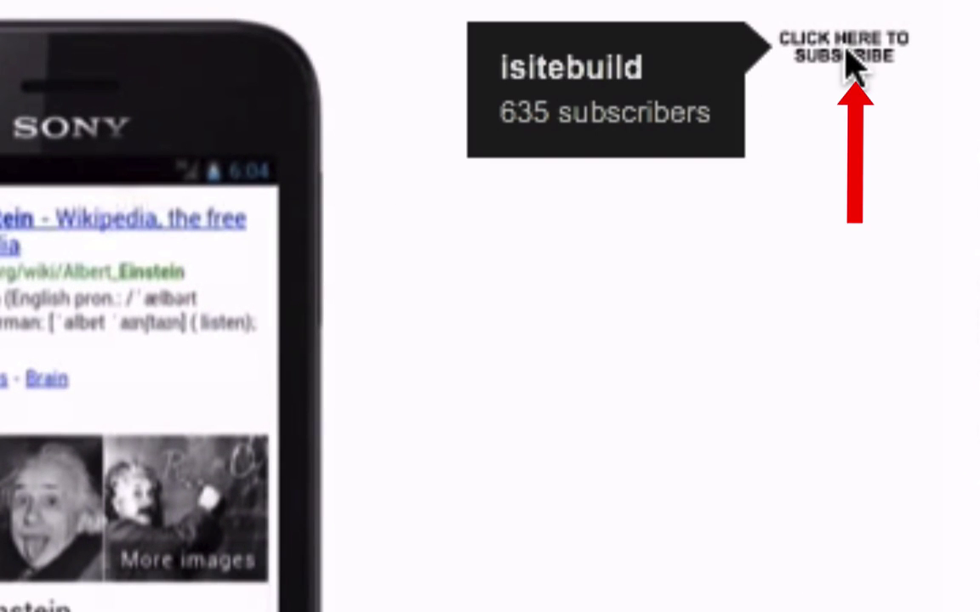
click(846, 55)
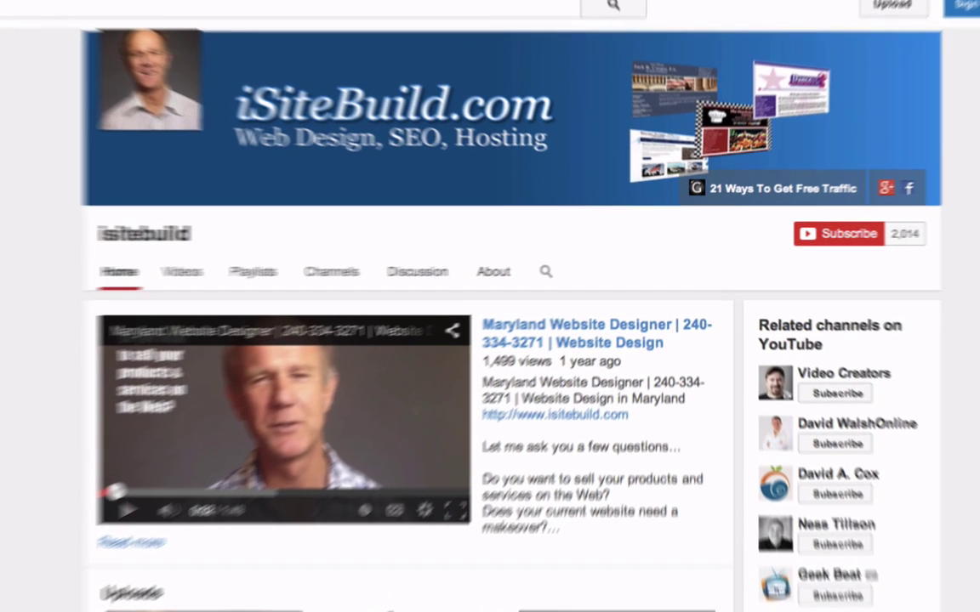